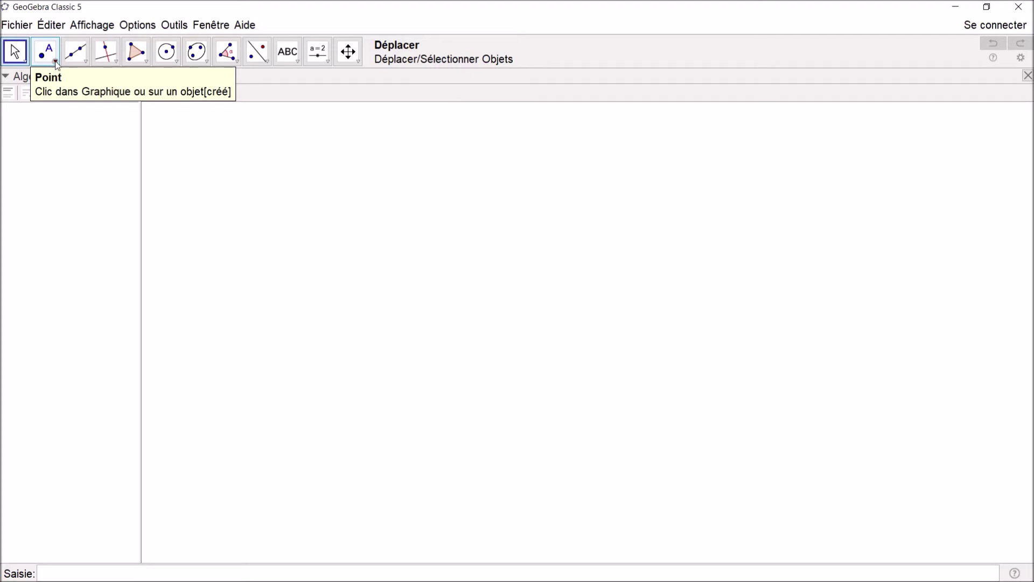
pyautogui.click(56, 63)
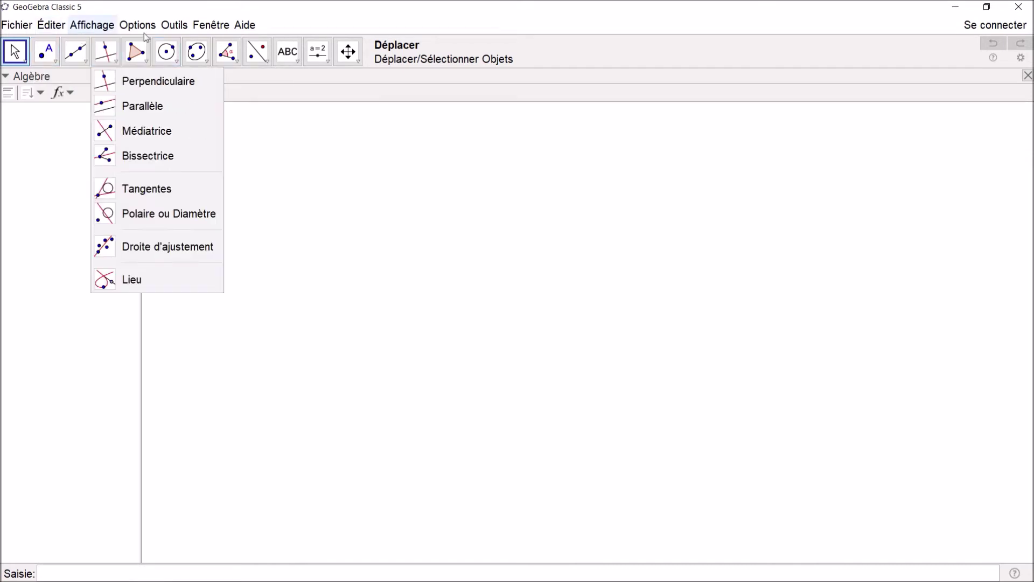
pyautogui.moveTo(348, 51)
pyautogui.click(542, 51)
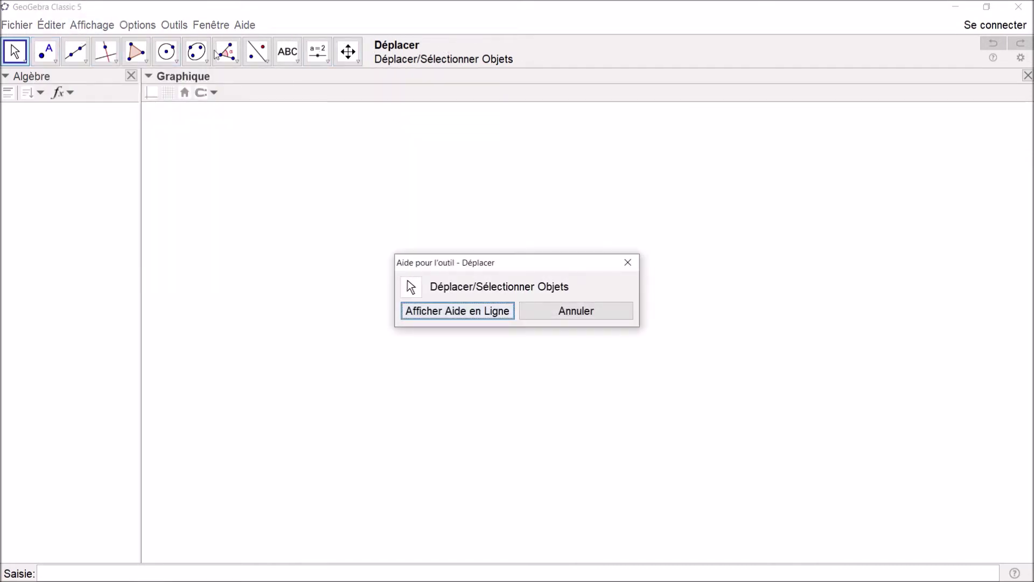
pyautogui.click(540, 315)
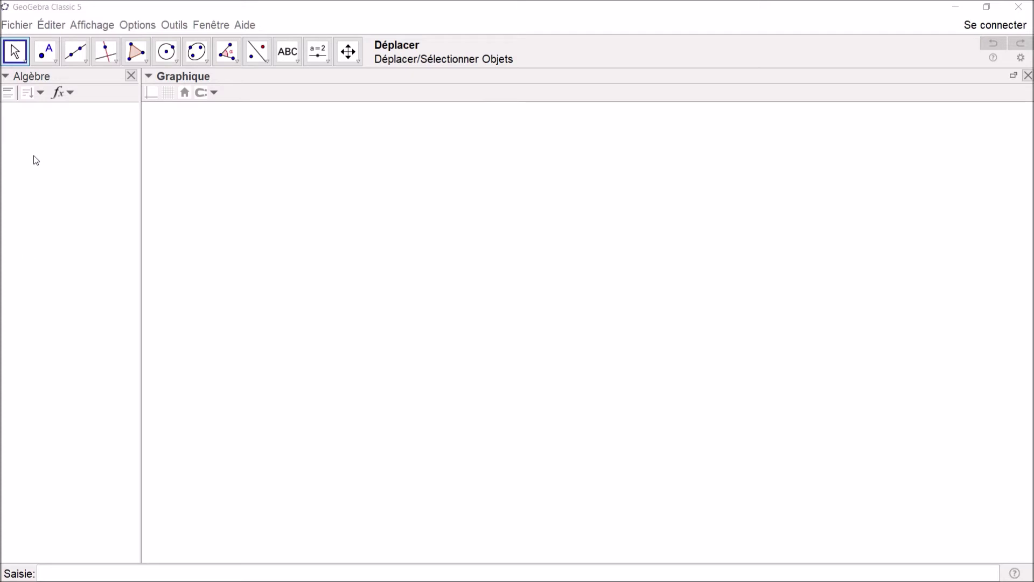
# Place four free points at about (-9.6, 1.4), (-12.4, 4.9), (-4.9, 4.0) and (-3.9, 1.4).
pyautogui.click(47, 57)
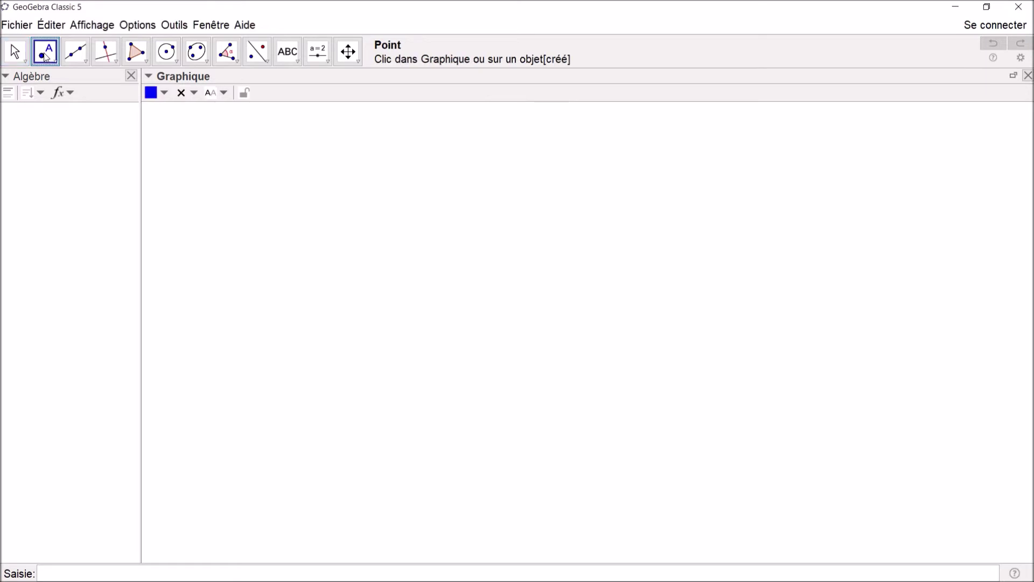
pyautogui.click(46, 54)
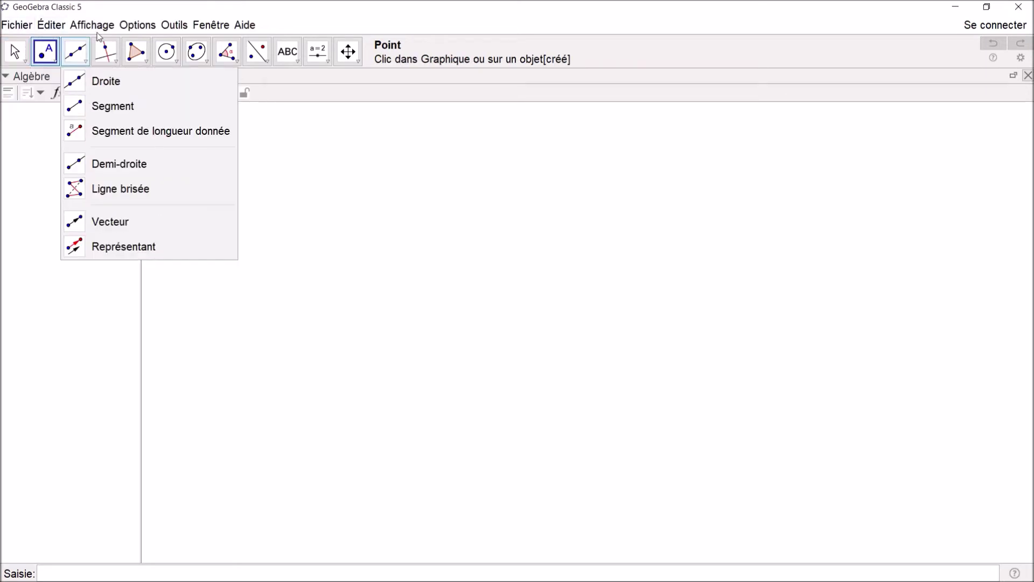
pyautogui.moveTo(196, 51)
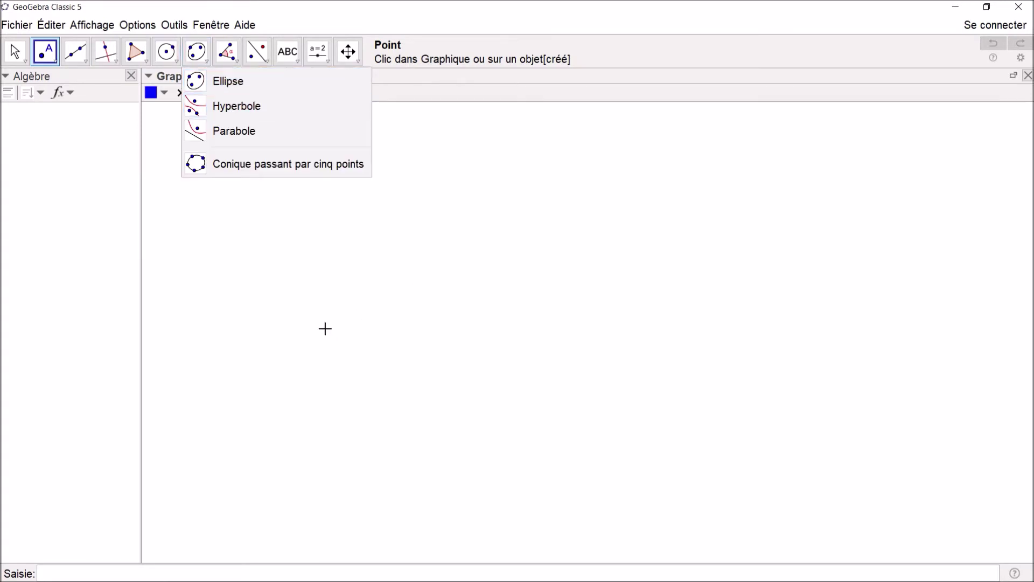
pyautogui.click(323, 288)
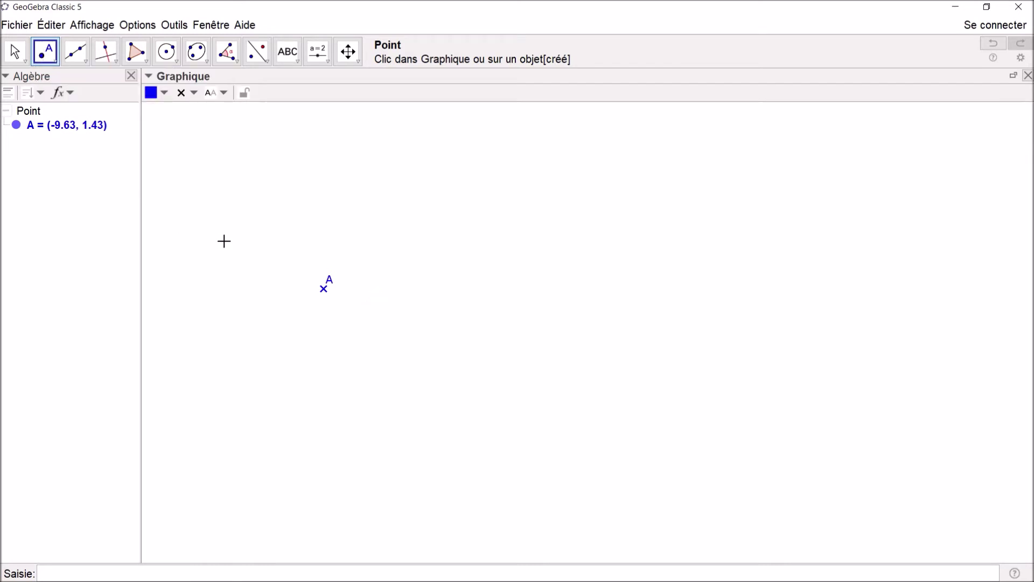
pyautogui.click(249, 196)
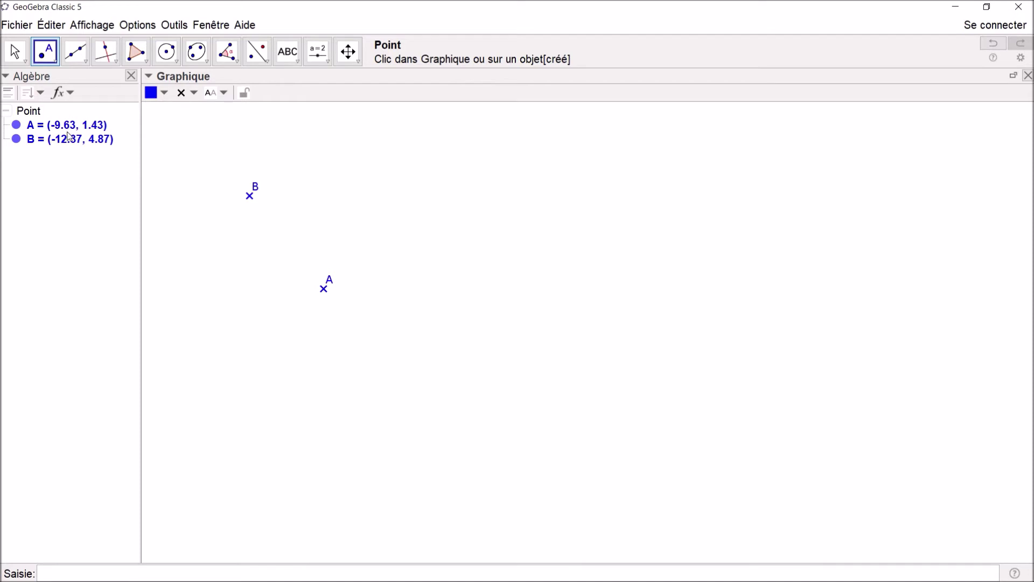
pyautogui.click(453, 218)
pyautogui.click(478, 290)
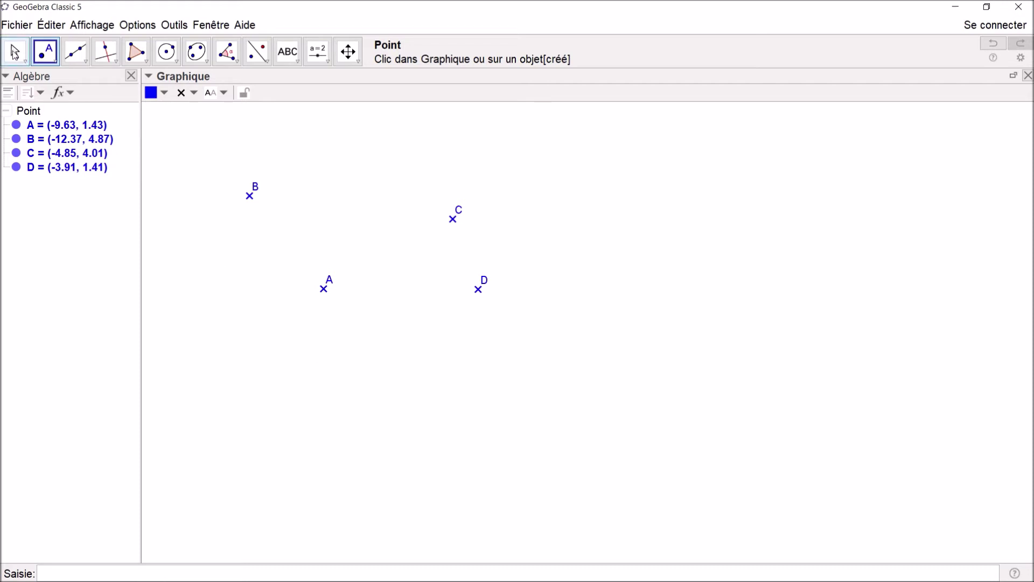
# Move point A to about (-10.8, -0.7), B to (-9.5, 5.2), C to (-3.3, 5.5) and D to (-5.0, -4.5).
pyautogui.click(15, 52)
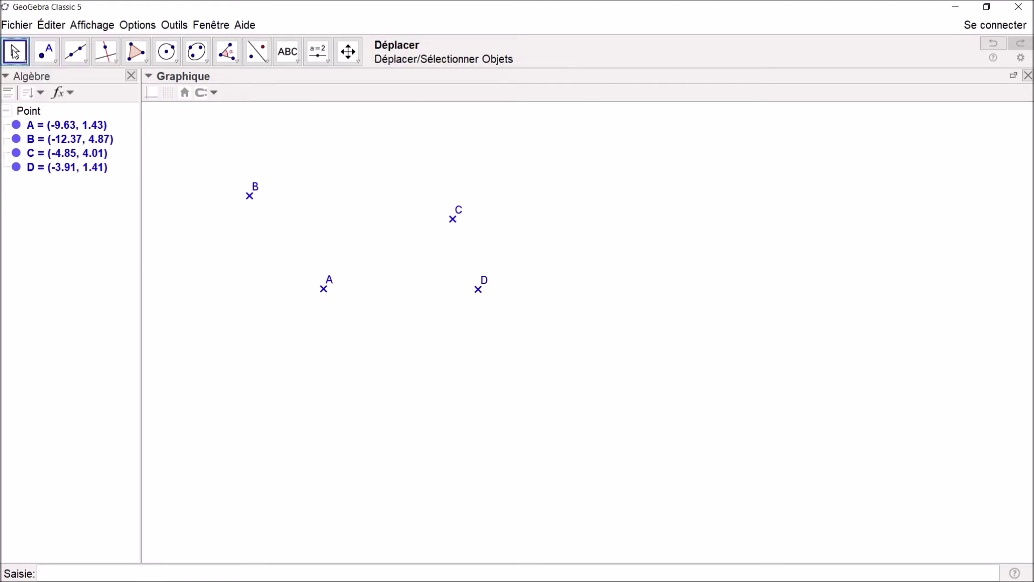
pyautogui.click(15, 53)
pyautogui.moveTo(46, 52)
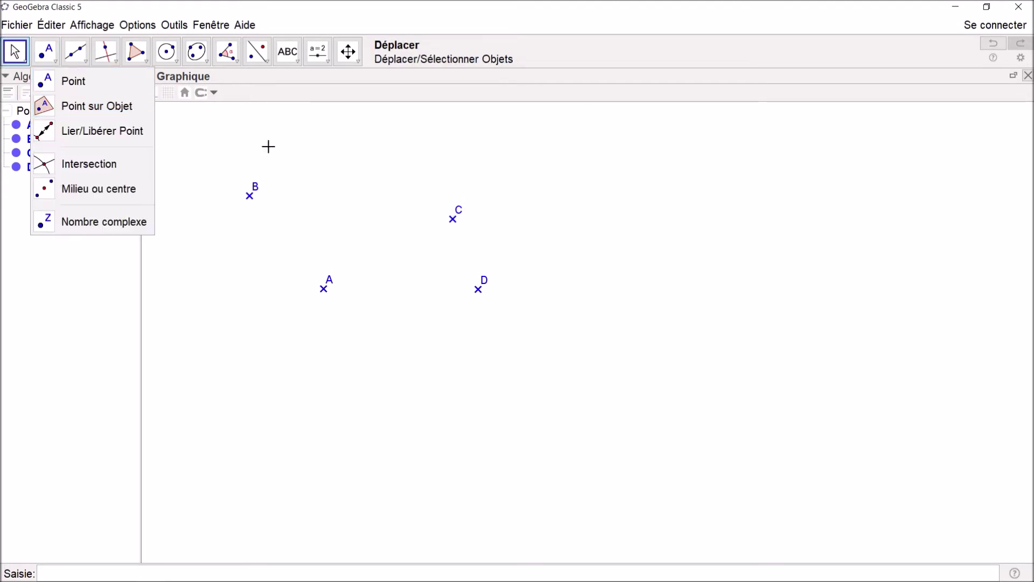
pyautogui.click(323, 289)
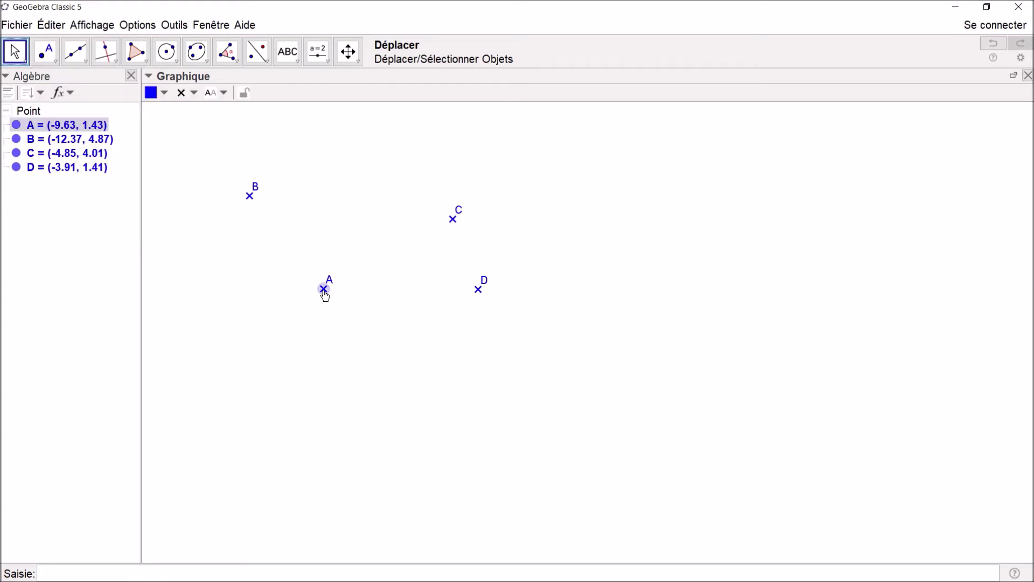
pyautogui.moveTo(325, 294); pyautogui.dragTo(295, 353)
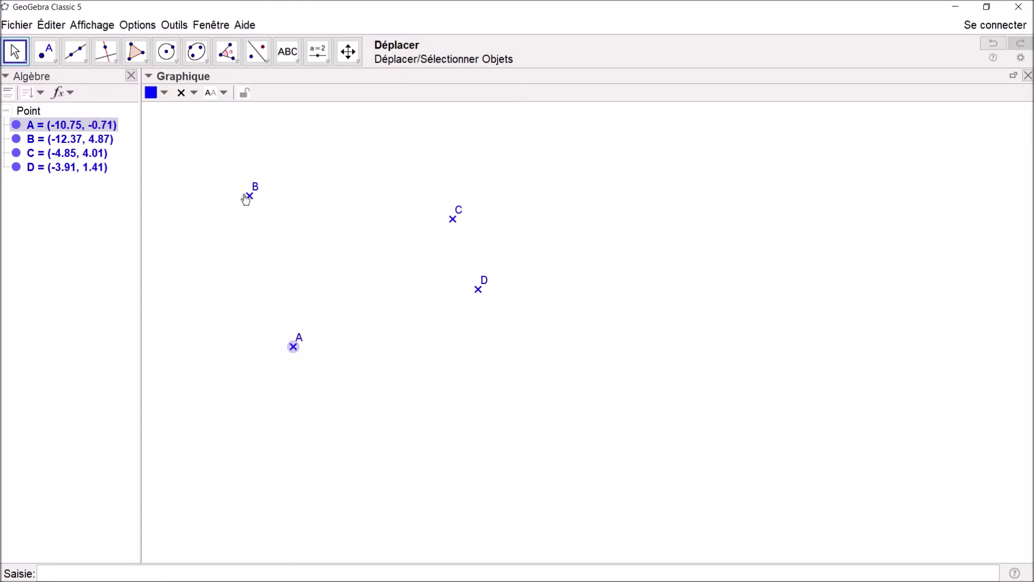
pyautogui.moveTo(249, 197); pyautogui.dragTo(329, 193)
pyautogui.moveTo(453, 219); pyautogui.dragTo(498, 189)
pyautogui.moveTo(486, 296); pyautogui.dragTo(448, 449)
pyautogui.click(336, 418)
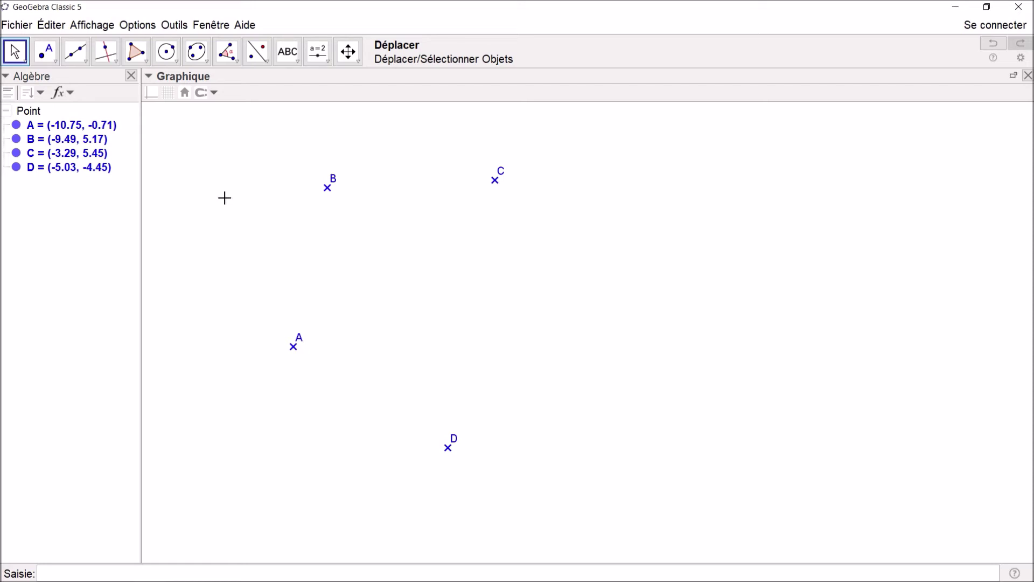
# Draw a straight line (Droite) through points A and B.
pyautogui.click(74, 54)
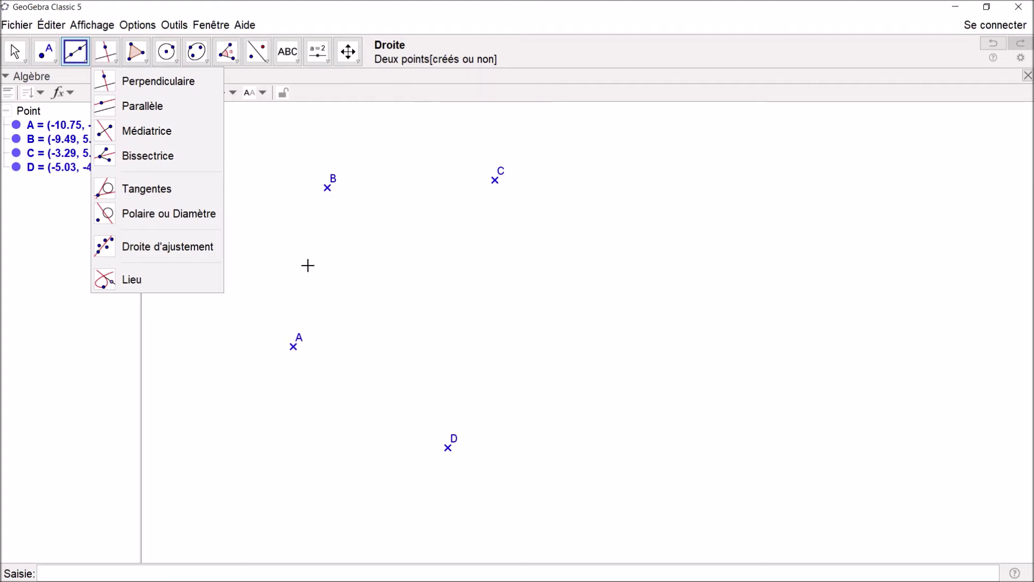
pyautogui.click(294, 349)
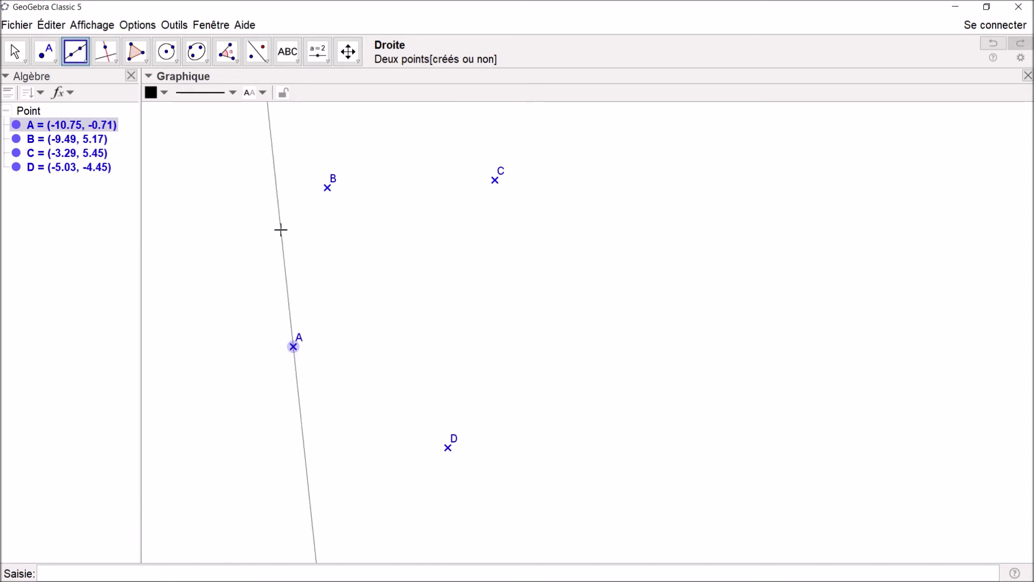
pyautogui.click(327, 189)
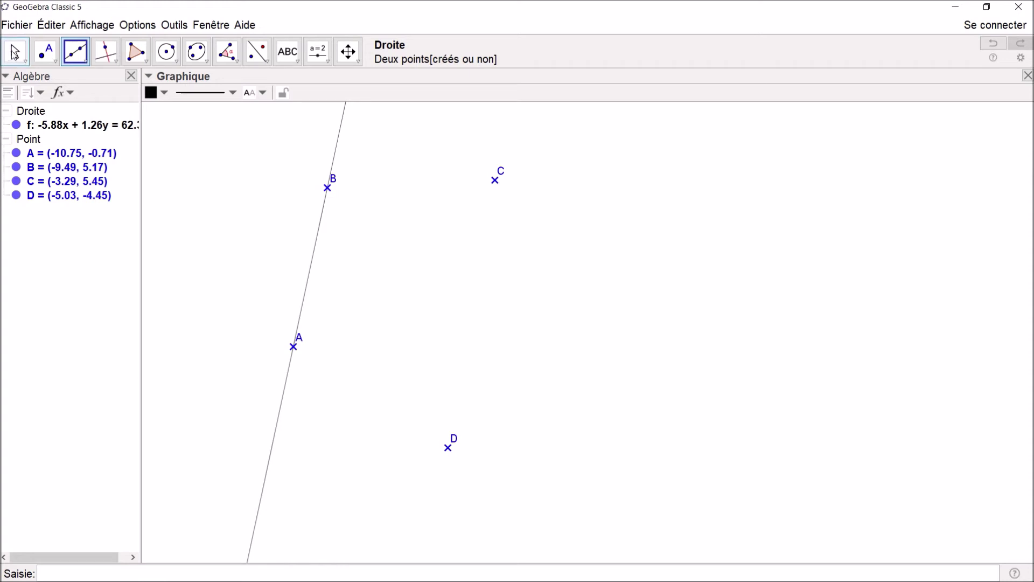
# Reposition the line through A and B by moving A to about (-13.6, 0.4) and B to about (0.4, 0.2).
pyautogui.click(15, 52)
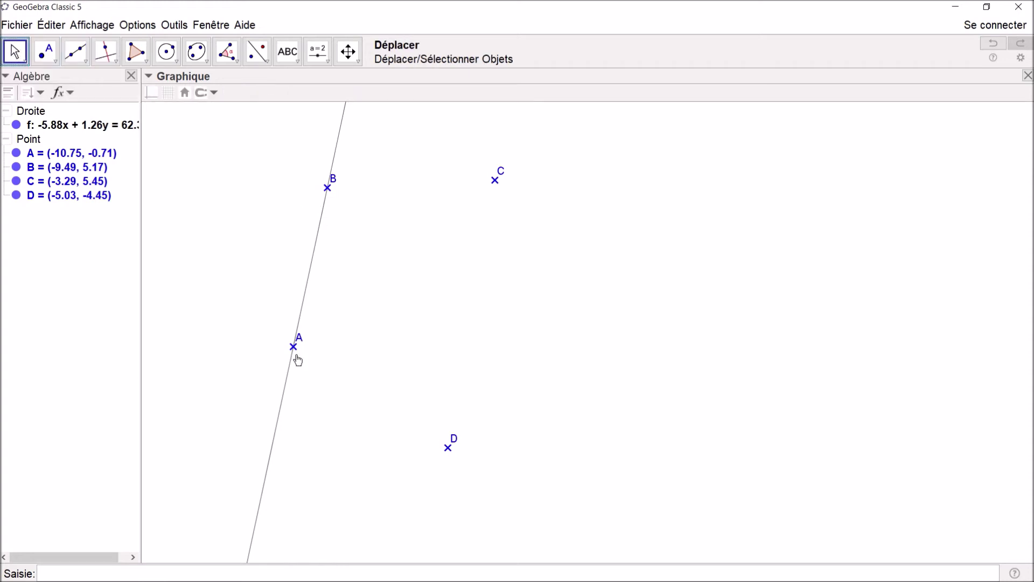
pyautogui.moveTo(294, 348); pyautogui.dragTo(220, 321)
pyautogui.moveTo(329, 189); pyautogui.dragTo(593, 321)
pyautogui.click(358, 211)
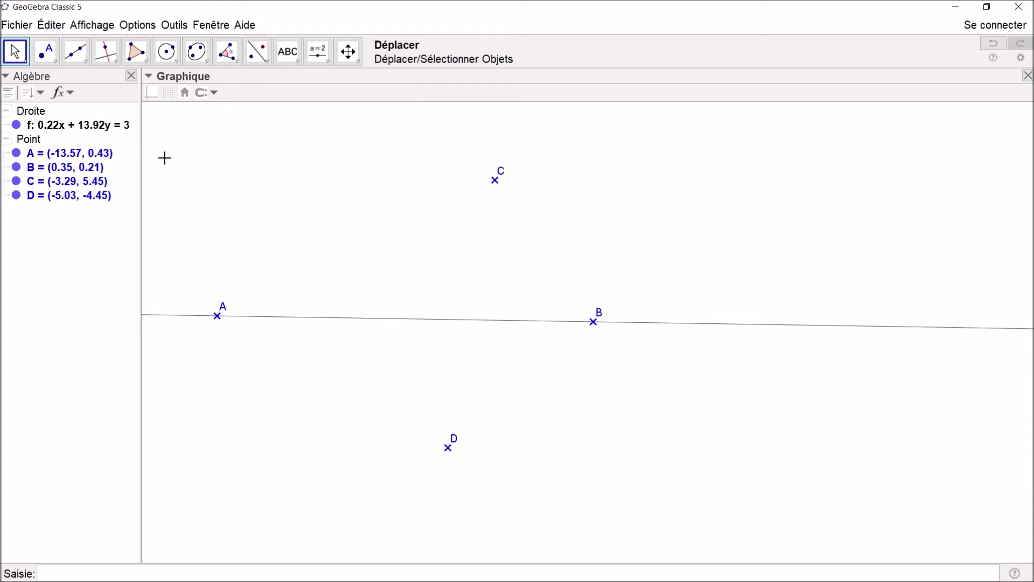
# Draw a segment joining point B to point C.
pyautogui.click(86, 63)
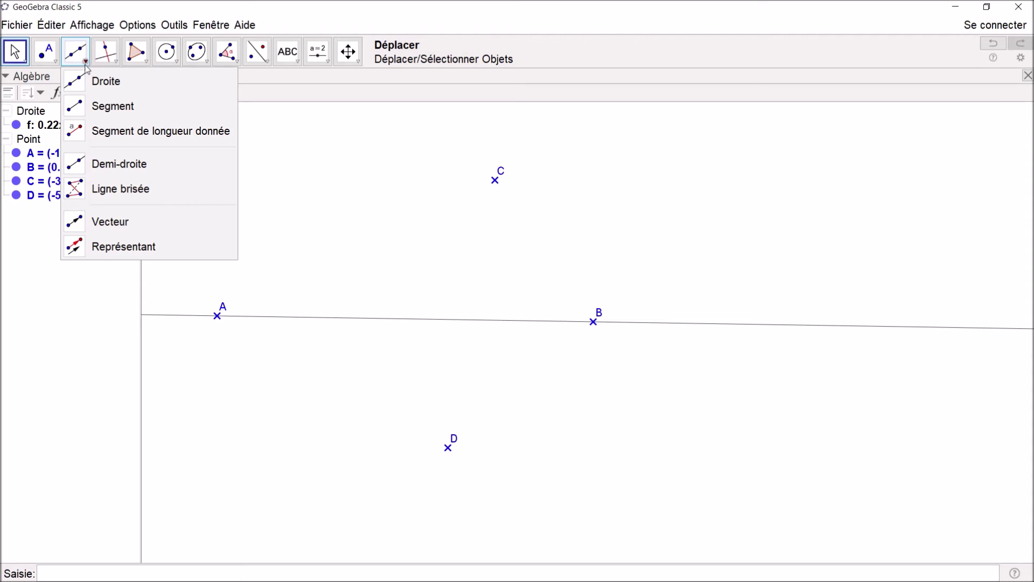
pyautogui.click(82, 106)
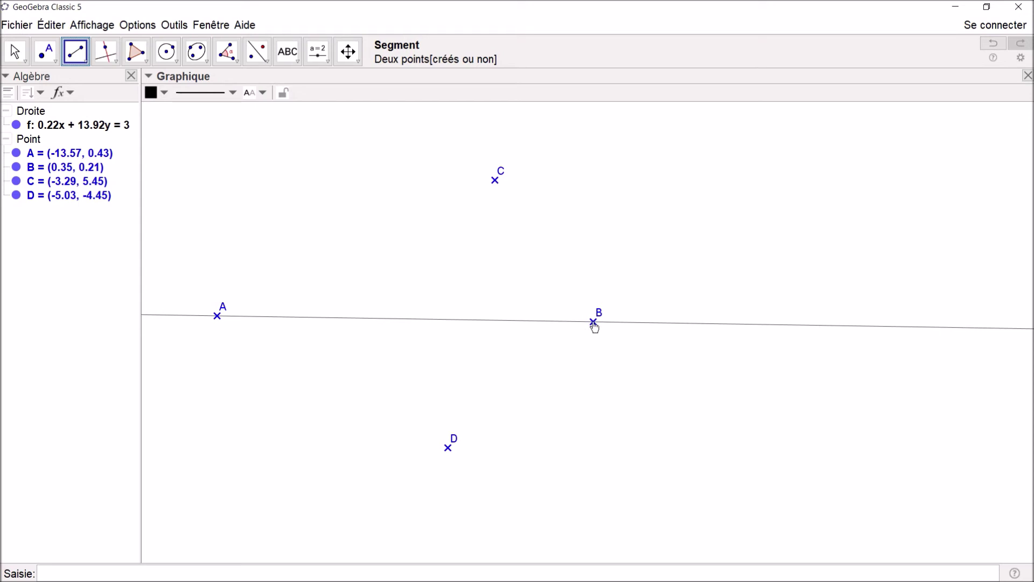
pyautogui.click(594, 323)
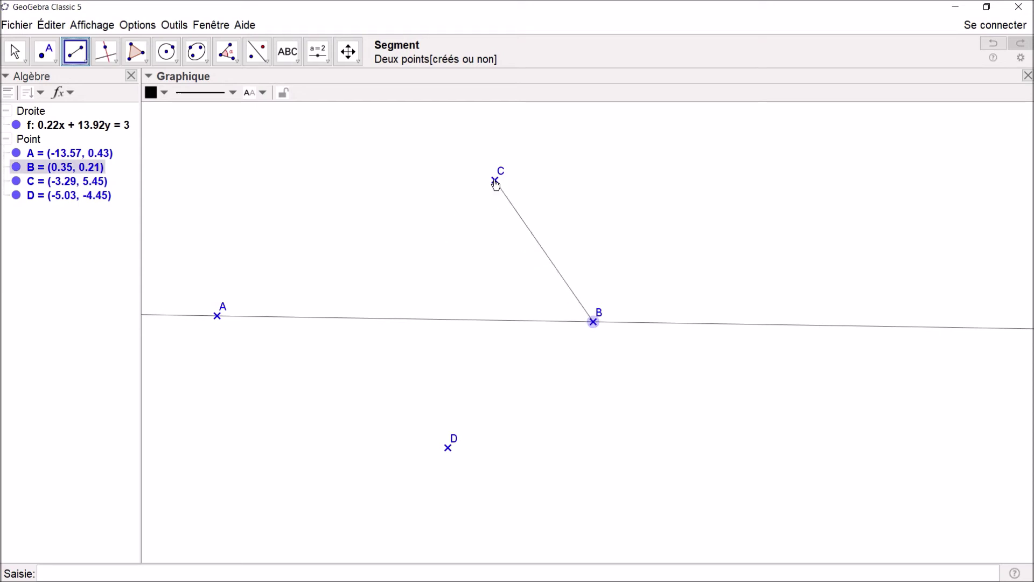
pyautogui.click(495, 179)
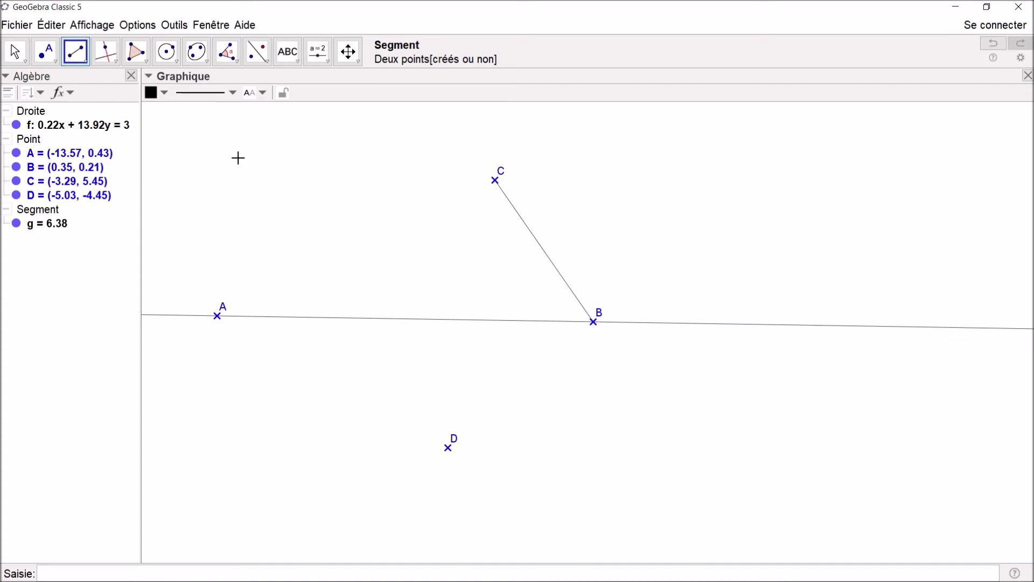
# Adjust the segment's endpoints by moving C to about (-3.0, 5.5) and B to about (0.3, -0.2).
pyautogui.click(16, 52)
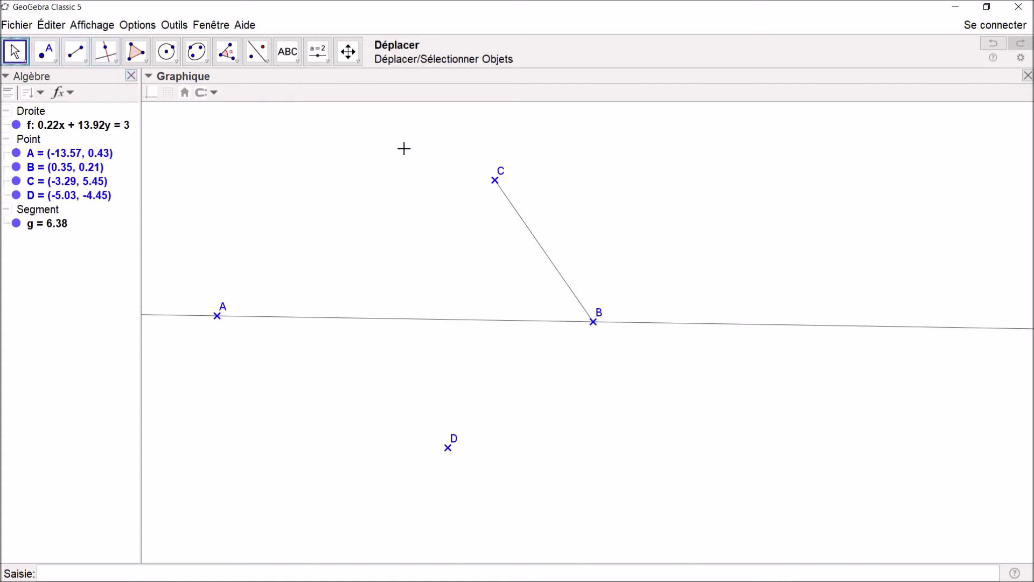
pyautogui.moveTo(494, 183)
pyautogui.mouseDown()
pyautogui.moveTo(374, 255)
pyautogui.moveTo(508, 181)
pyautogui.mouseUp()
pyautogui.moveTo(598, 327)
pyautogui.mouseDown()
pyautogui.moveTo(330, 153)
pyautogui.moveTo(292, 351)
pyautogui.moveTo(594, 339)
pyautogui.mouseUp()
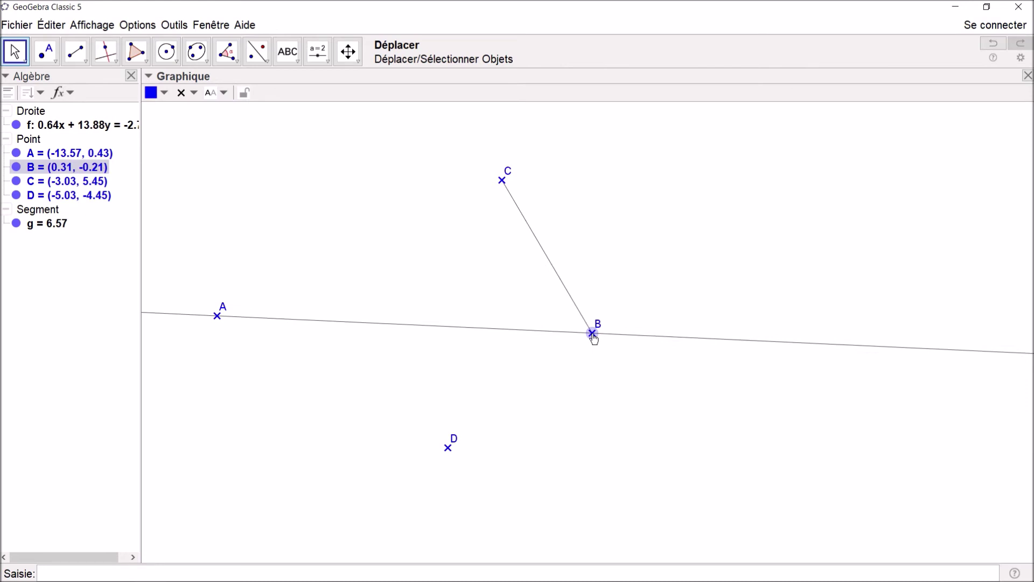
pyautogui.click(547, 369)
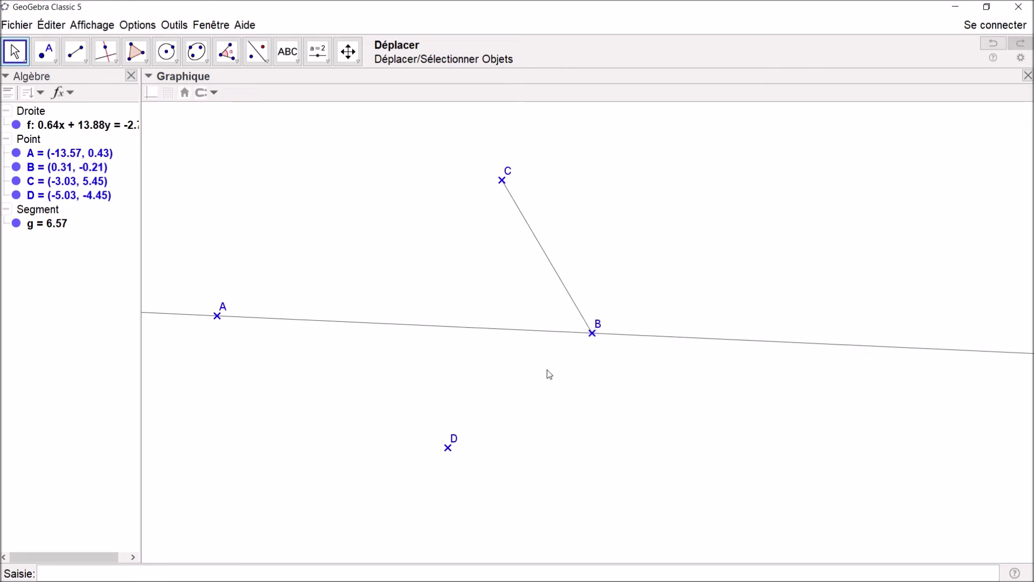
# Draw a ray (Demi-droite) with origin D passing through point C.
pyautogui.click(86, 62)
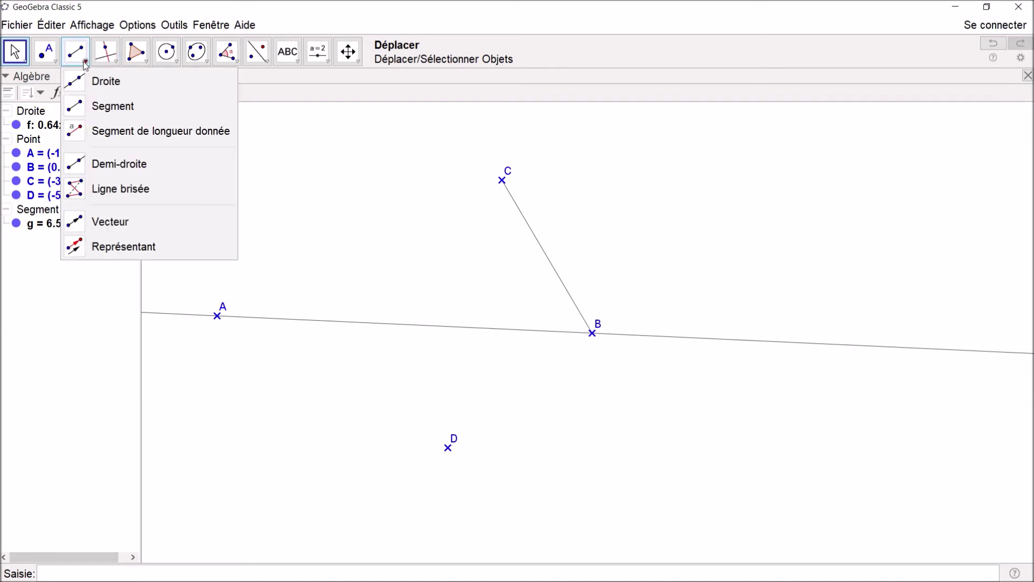
pyautogui.click(87, 164)
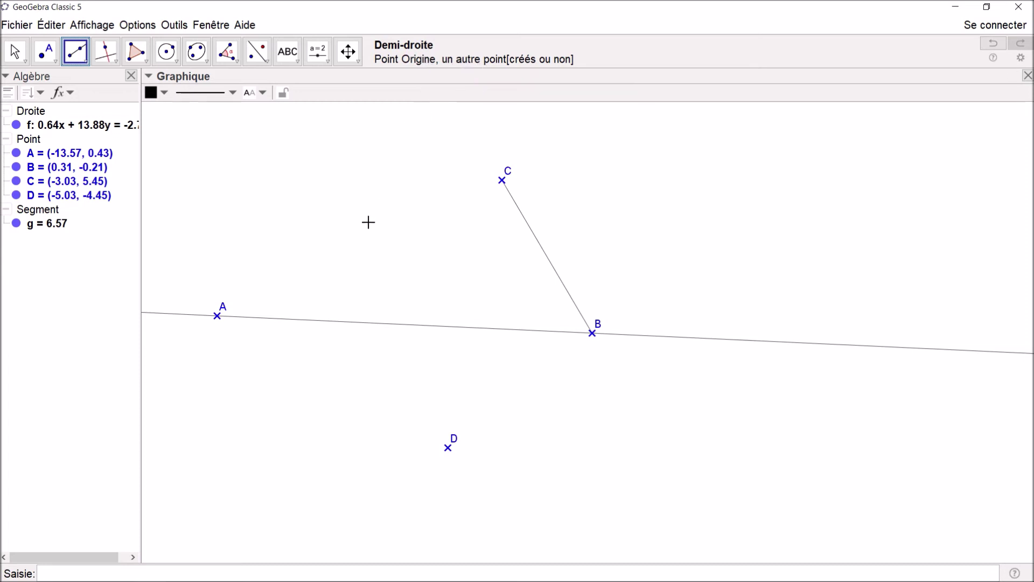
pyautogui.click(447, 447)
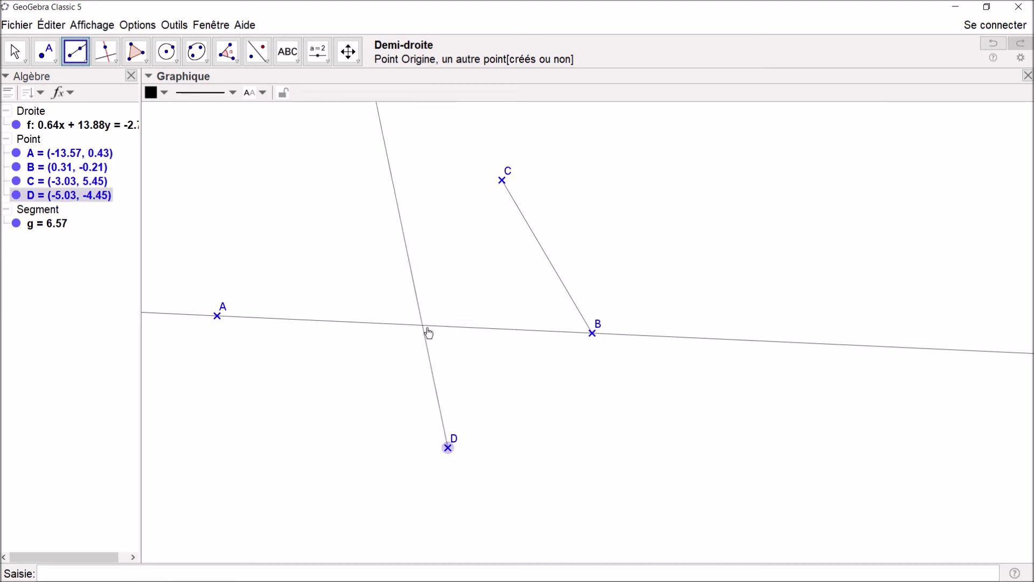
pyautogui.click(502, 182)
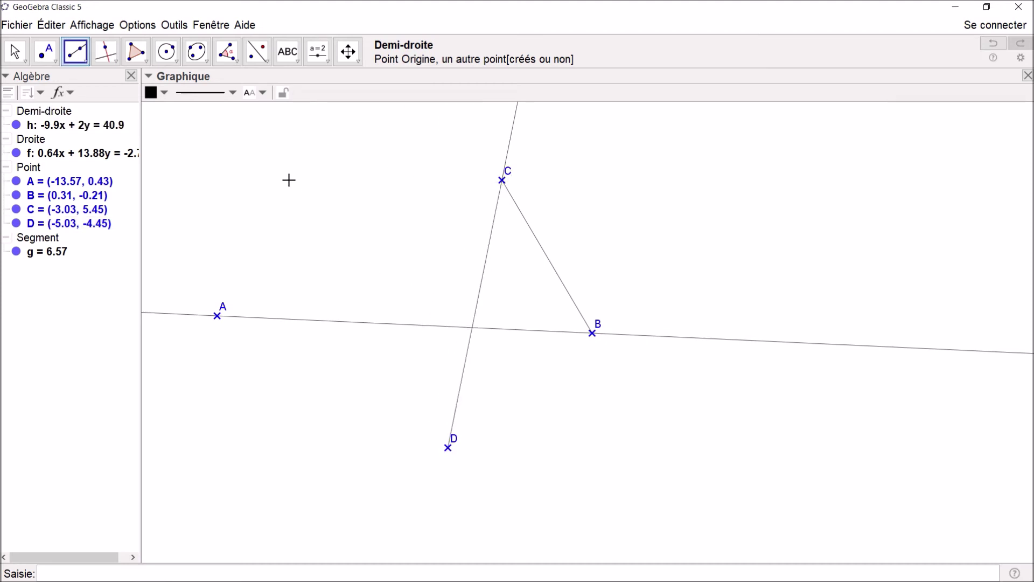
# Move point C to about (-8.5, 4.4), carrying the ray and the segment attached to it.
pyautogui.click(20, 50)
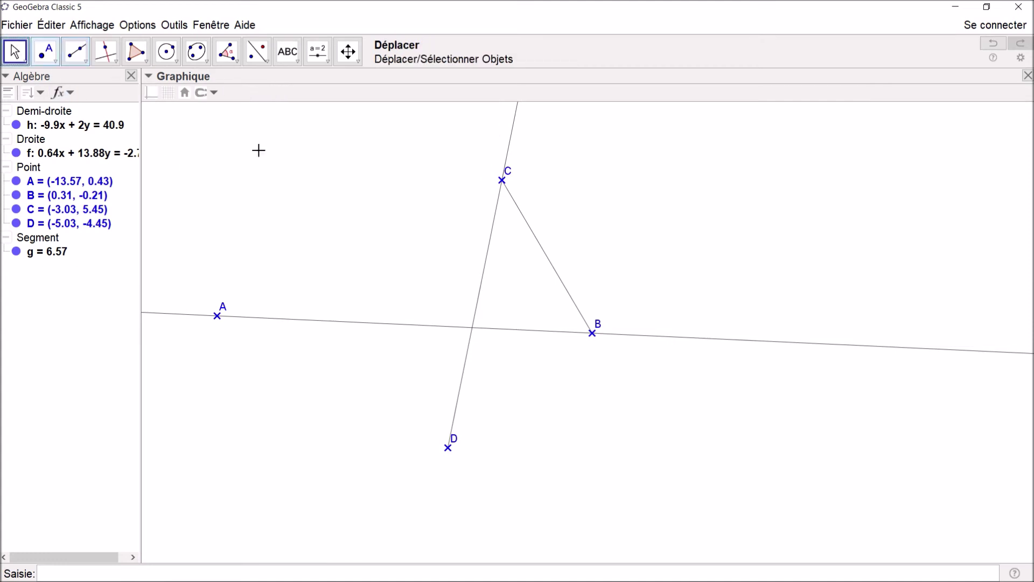
pyautogui.moveTo(502, 181); pyautogui.dragTo(355, 213)
pyautogui.click(401, 183)
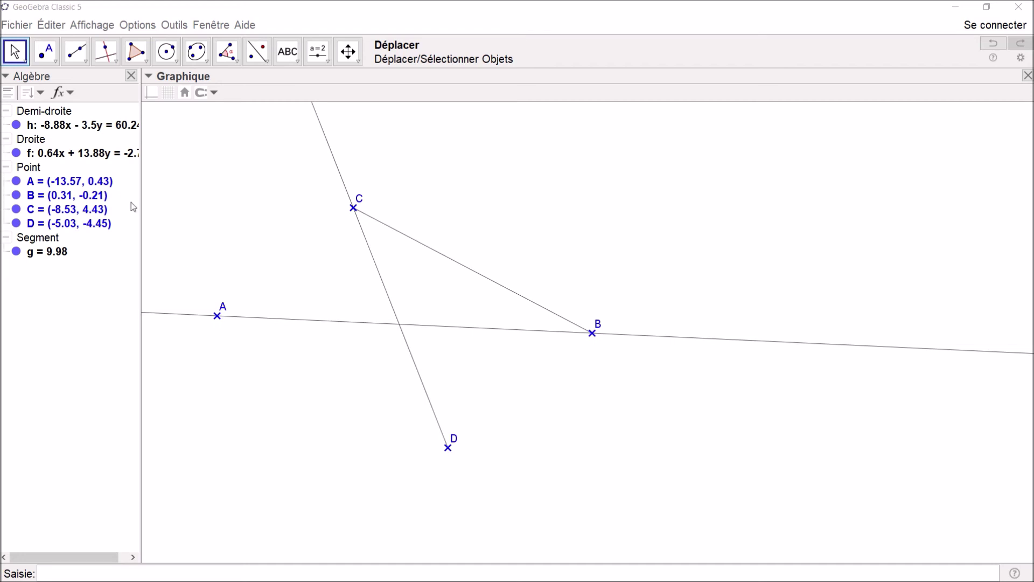
# Hide and show again, one after another, point A, the line through A and B, the ray from D and segment BC.
pyautogui.click(16, 182)
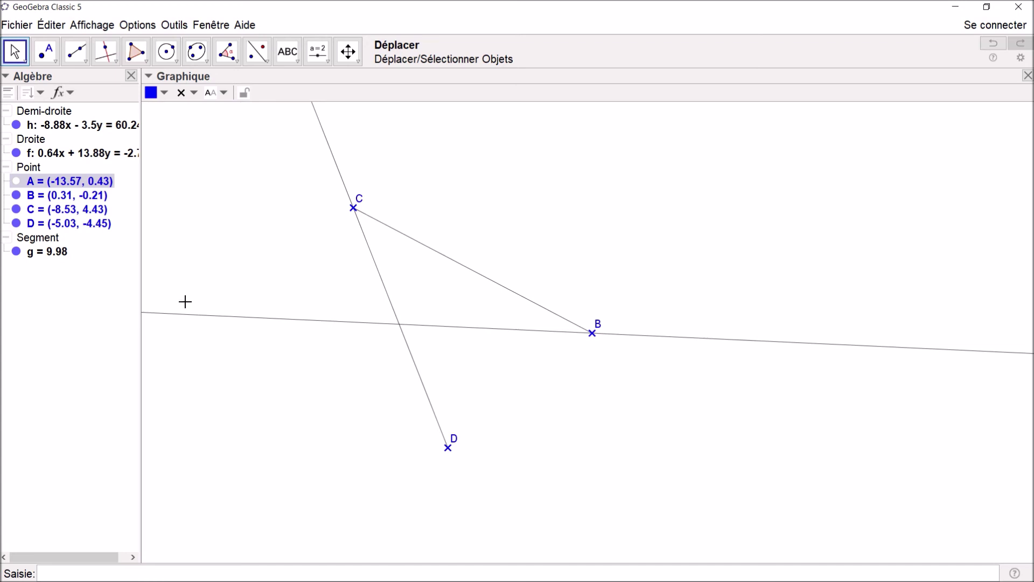
pyautogui.click(16, 182)
pyautogui.click(17, 153)
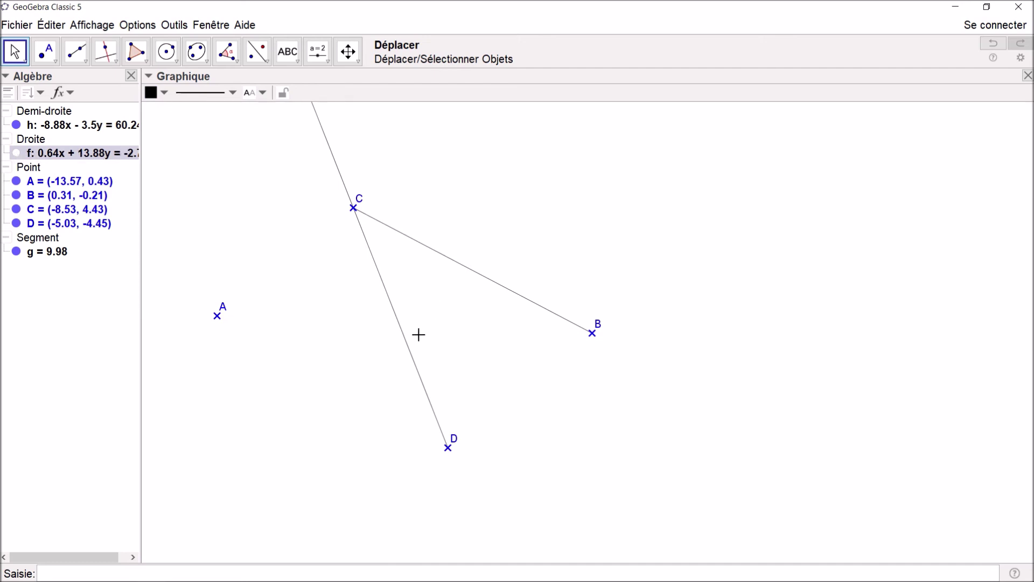
pyautogui.click(18, 154)
pyautogui.click(18, 126)
pyautogui.click(18, 126)
pyautogui.click(18, 252)
pyautogui.click(18, 252)
pyautogui.click(45, 299)
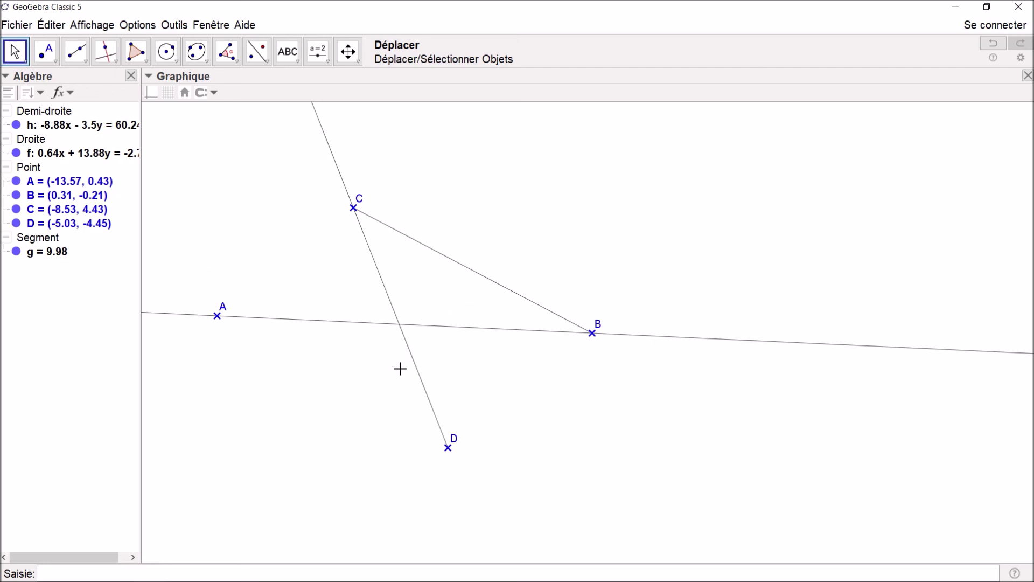
# Delete the ray from D through C, and delete point B along with the line and segment that depend on it.
pyautogui.rightClick(380, 272)
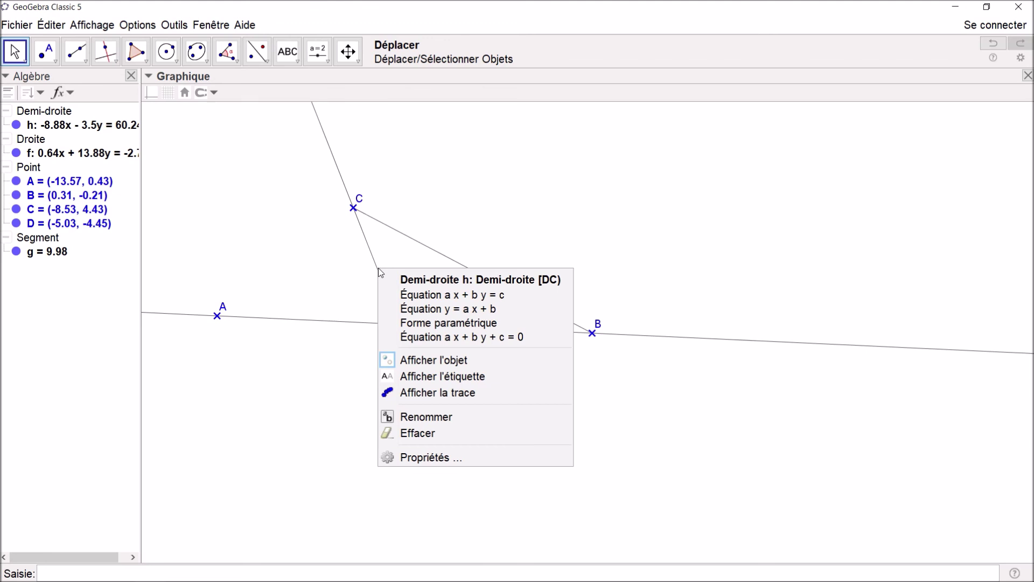
pyautogui.click(403, 434)
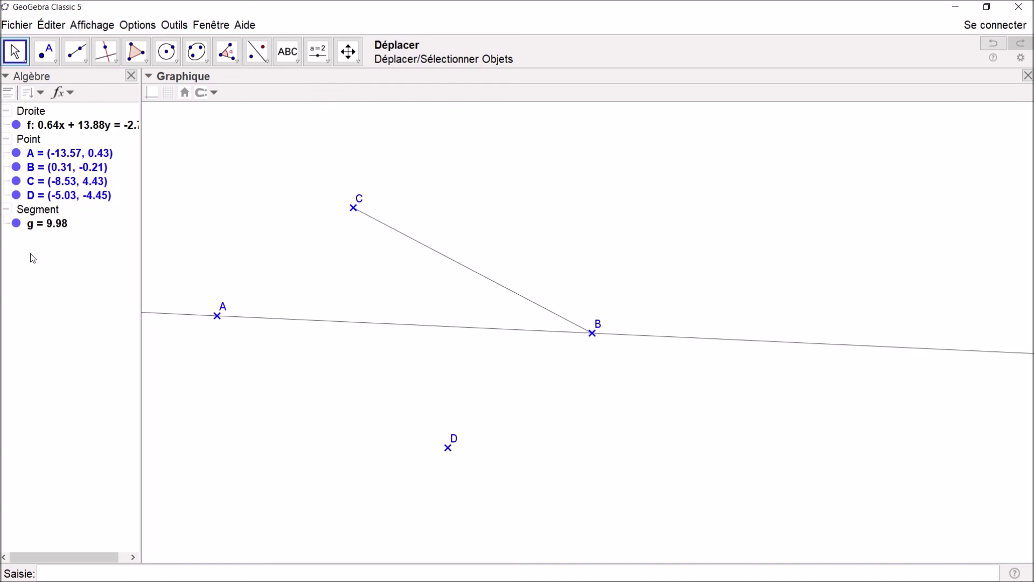
pyautogui.rightClick(594, 336)
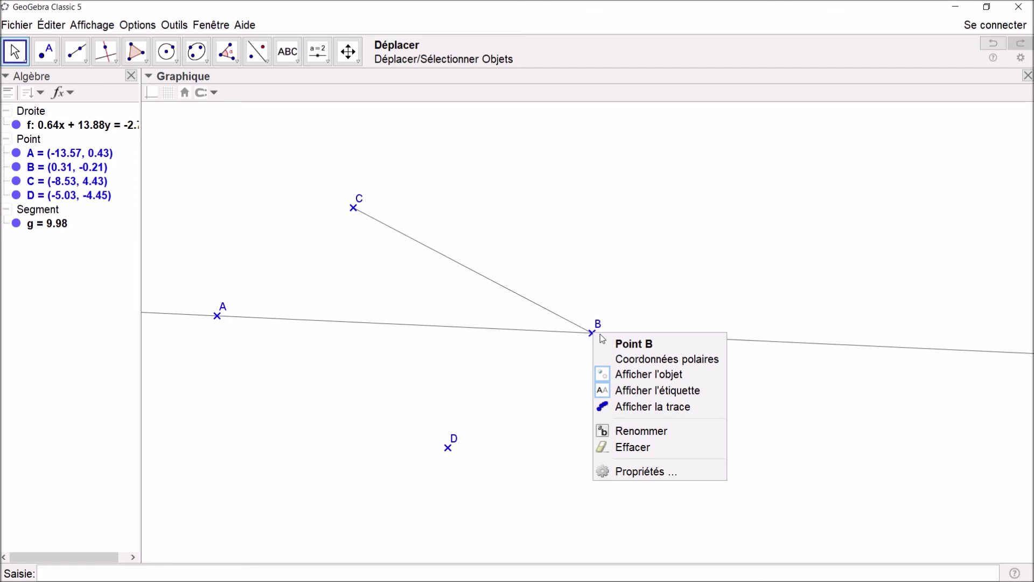
pyautogui.click(629, 446)
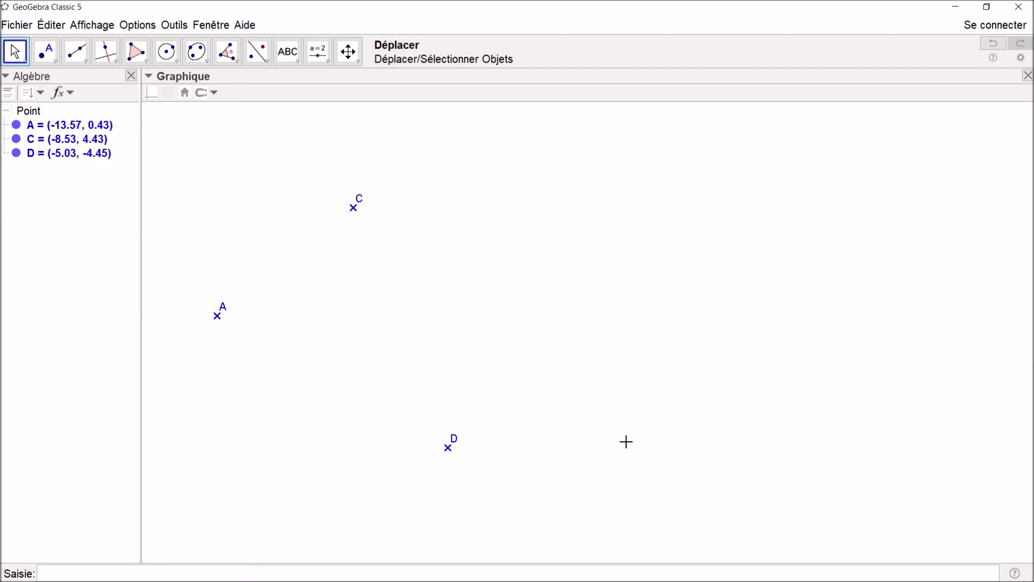